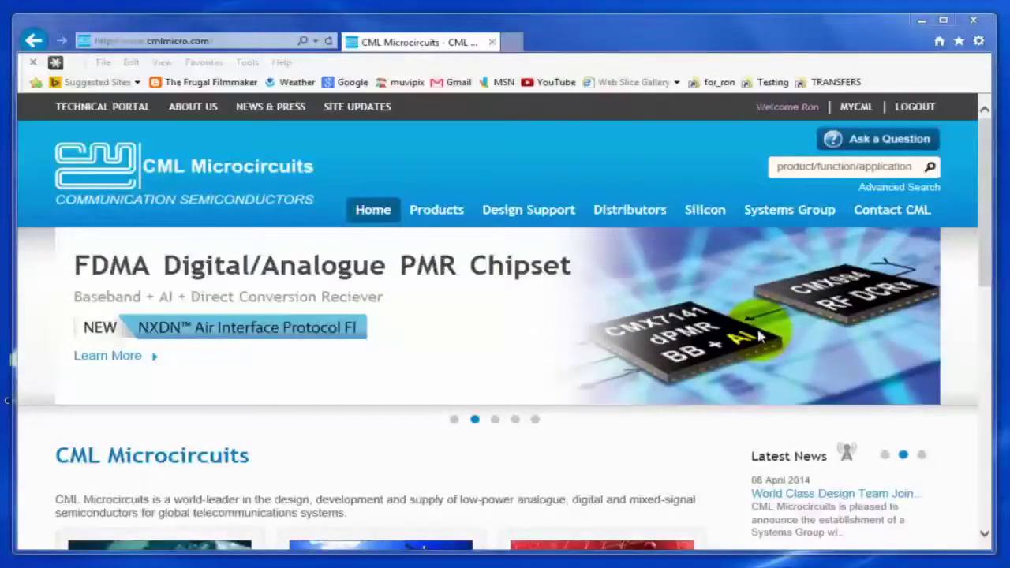
# Search the site for CMX994 and scroll the DE9944 page to Design Support Information
pyautogui.click(789, 166)
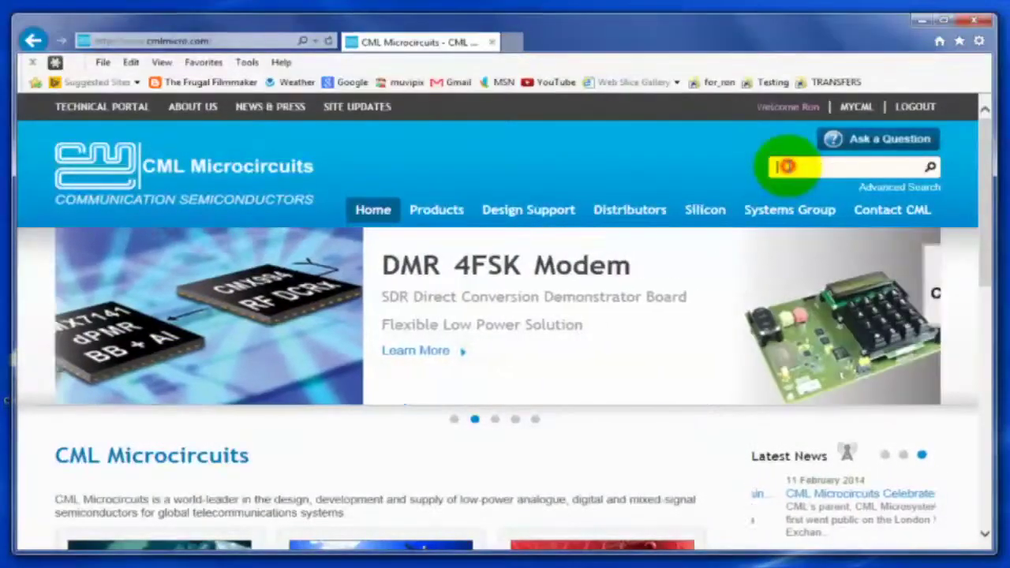
pyautogui.write('CMX994')
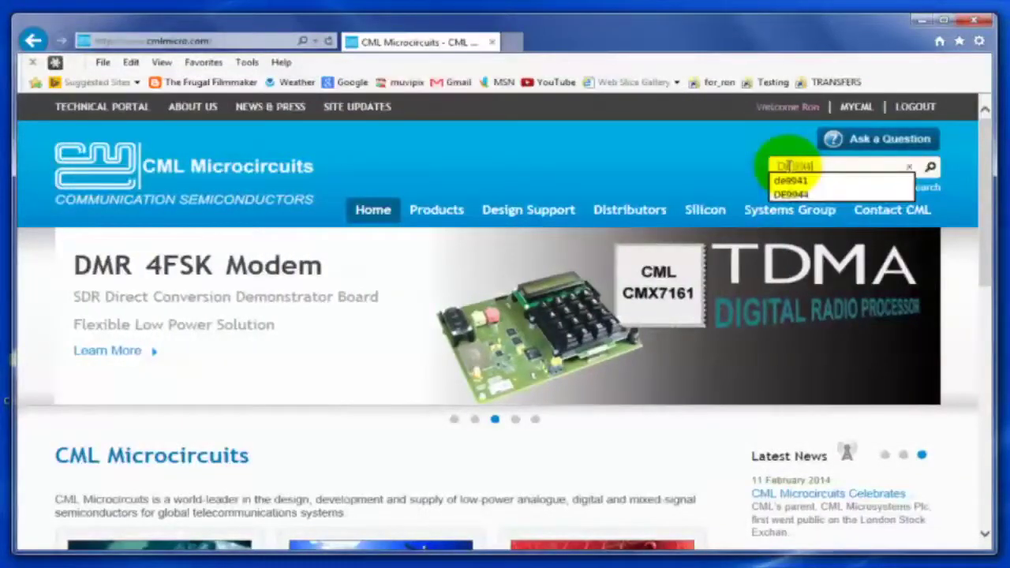
pyautogui.press('Return')
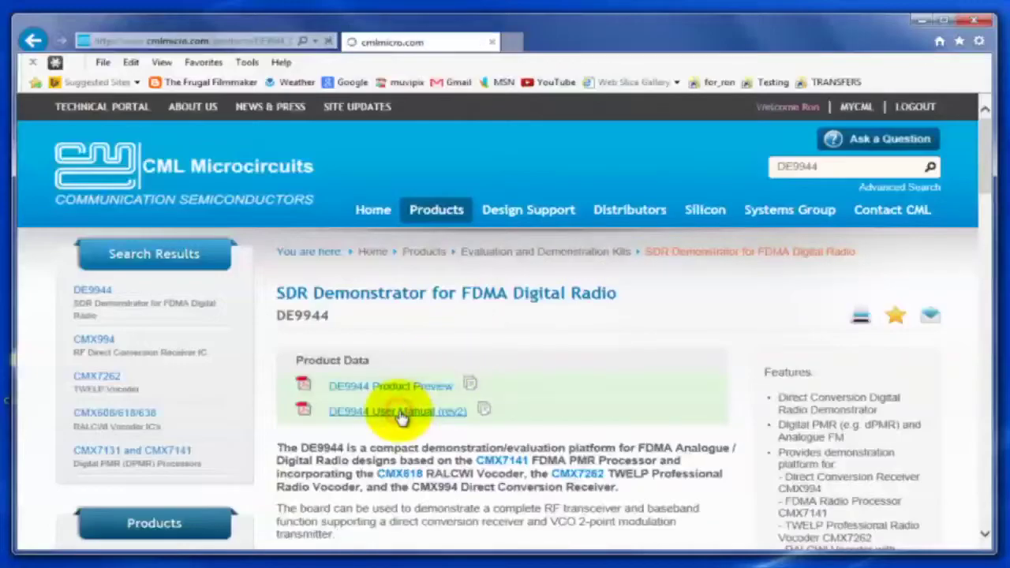
pyautogui.moveTo(985, 153); pyautogui.dragTo(987, 294)
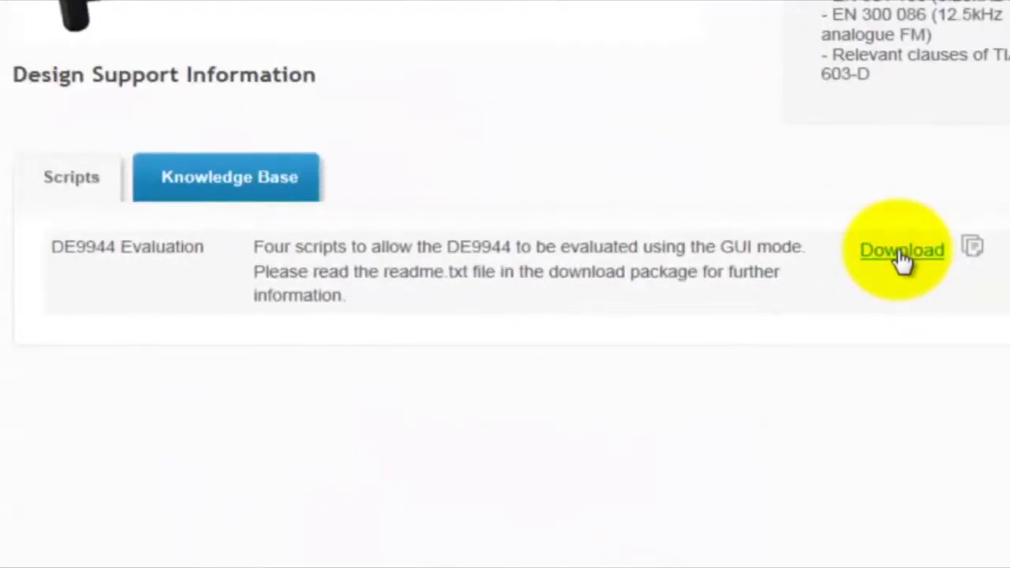
# From the Scripts tab, download the DE9944 Board Schematics and the DE9944 Support Package
pyautogui.click(228, 178)
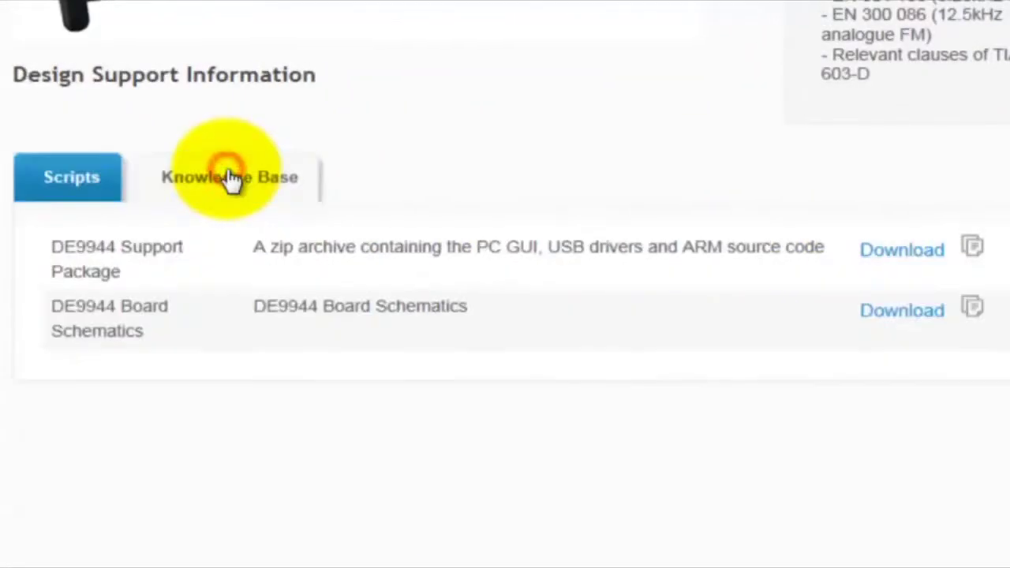
pyautogui.click(898, 312)
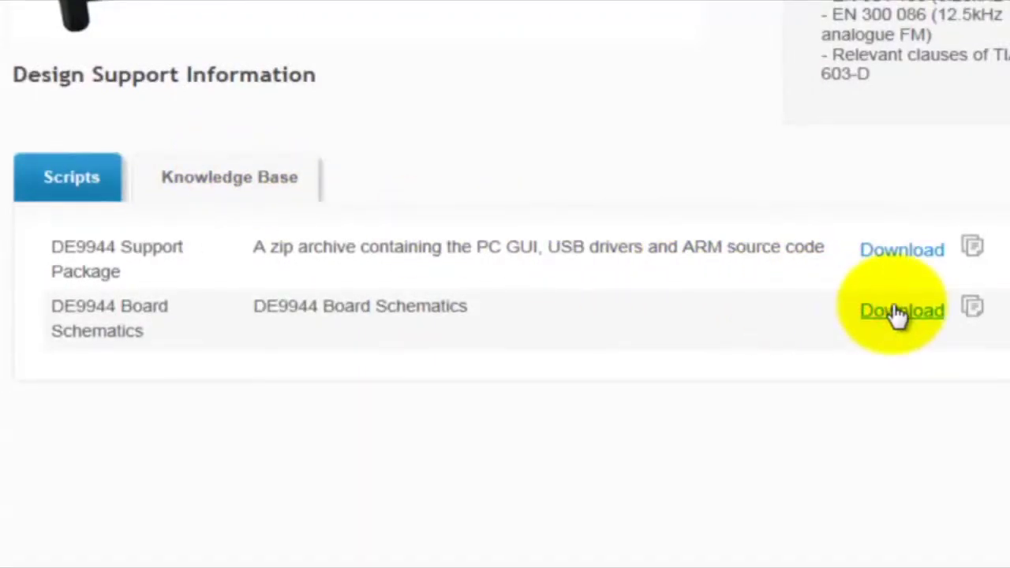
pyautogui.click(906, 254)
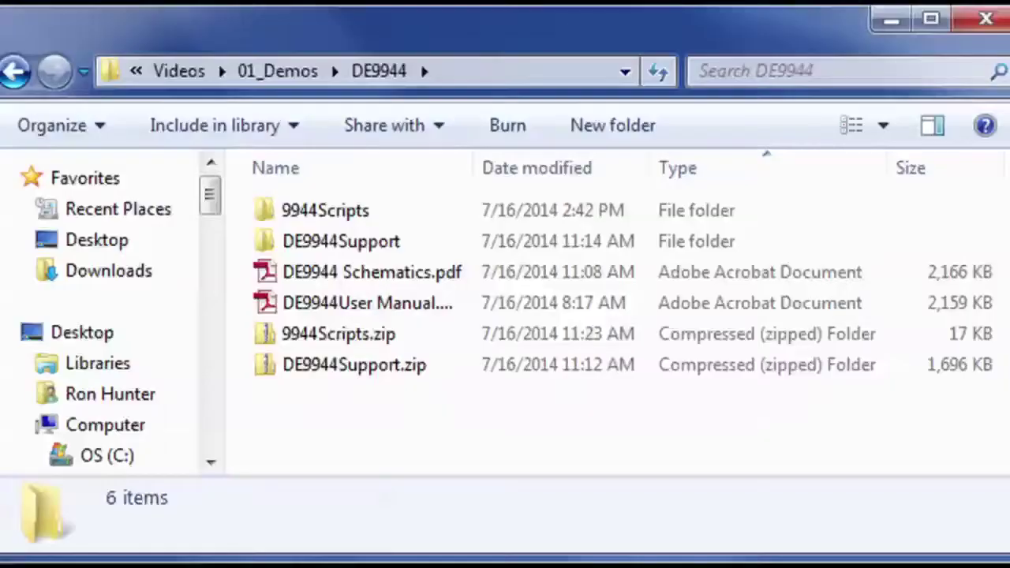
# Open the DE9944Support folder and then its ES994410 subfolder
pyautogui.click(341, 241)
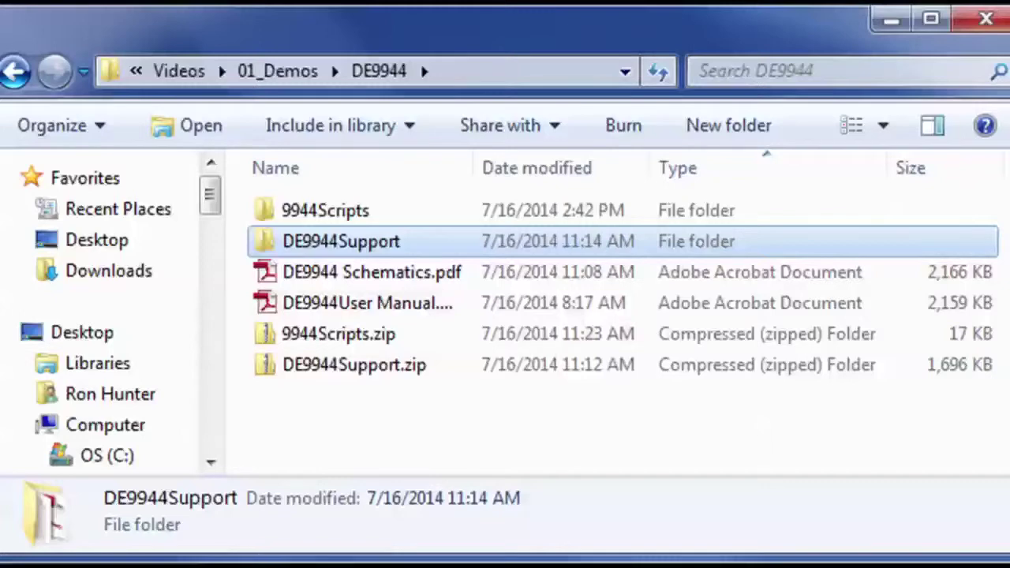
pyautogui.press('Return')
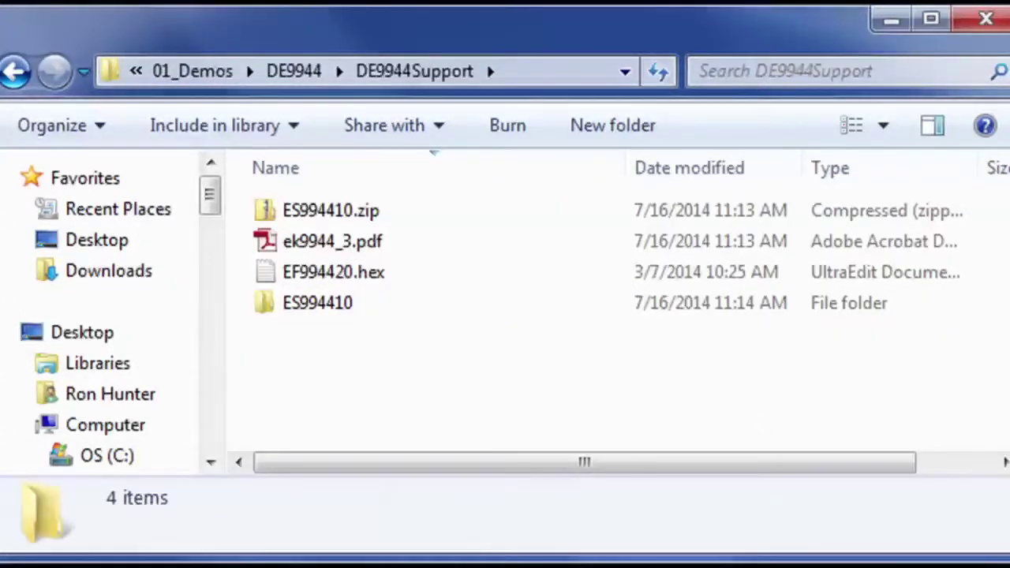
pyautogui.click(317, 303)
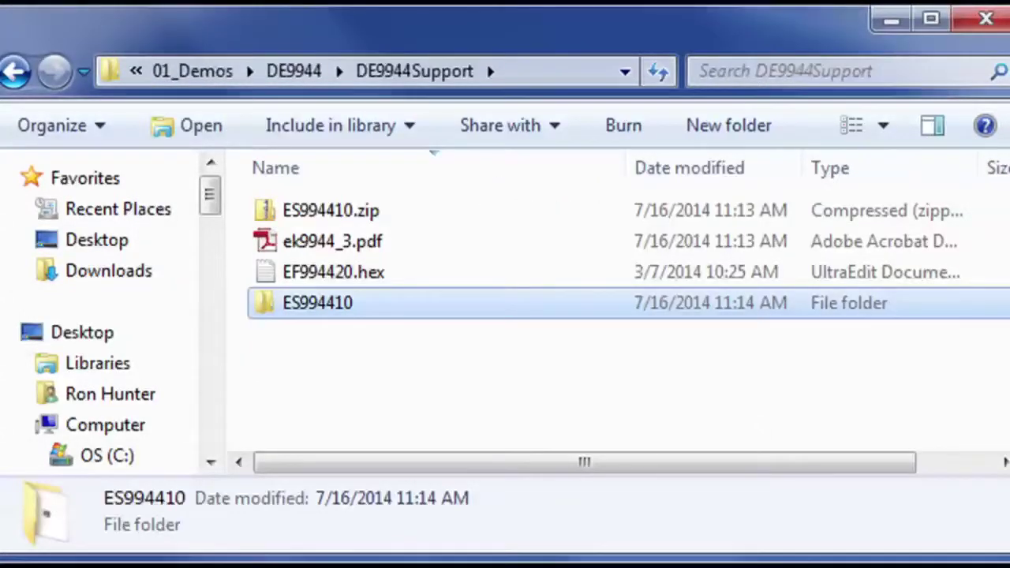
pyautogui.press('Return')
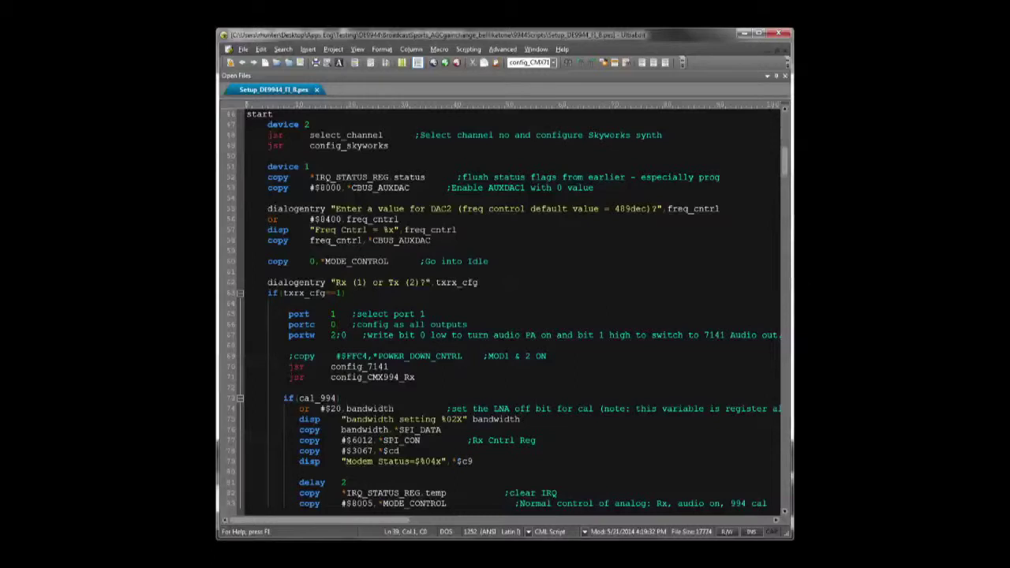
# Page further down through the setup script in UltraEdit
pyautogui.press('pagedown')
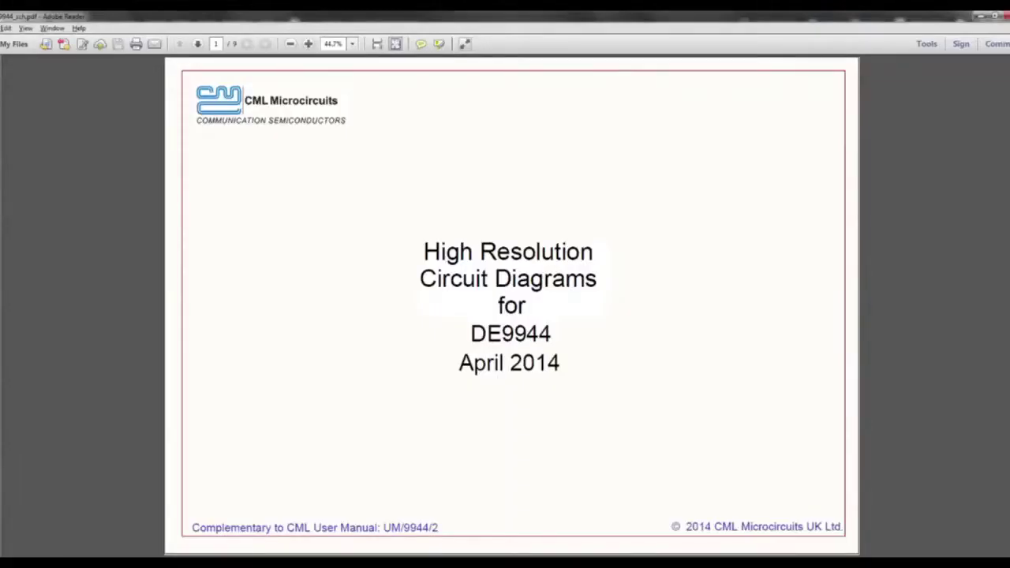
# Page through the DE9944 schematics to view Sheets 1, 2 and 3
pyautogui.press('pagedown')
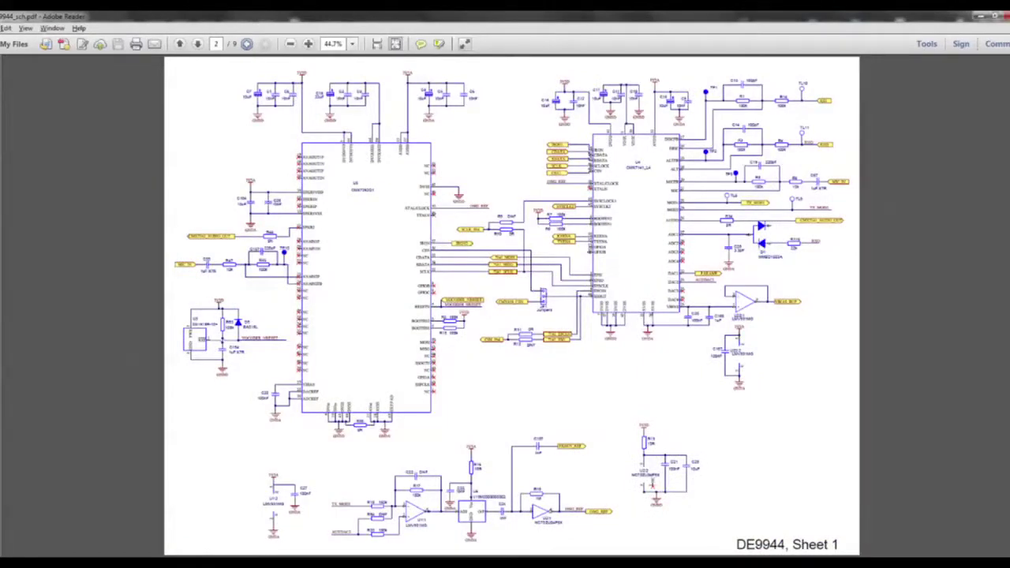
pyautogui.press('pagedown')
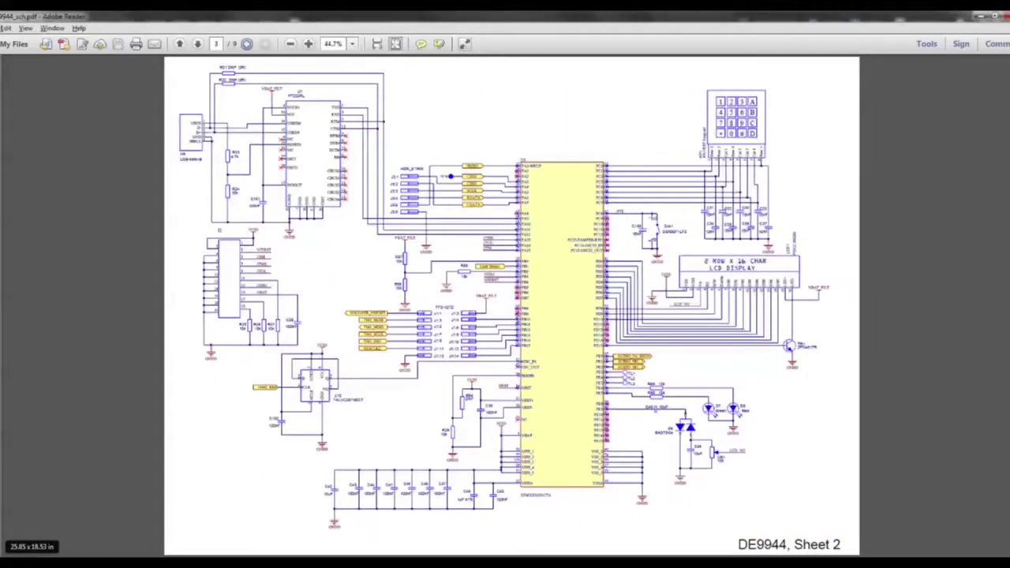
pyautogui.press('pagedown')
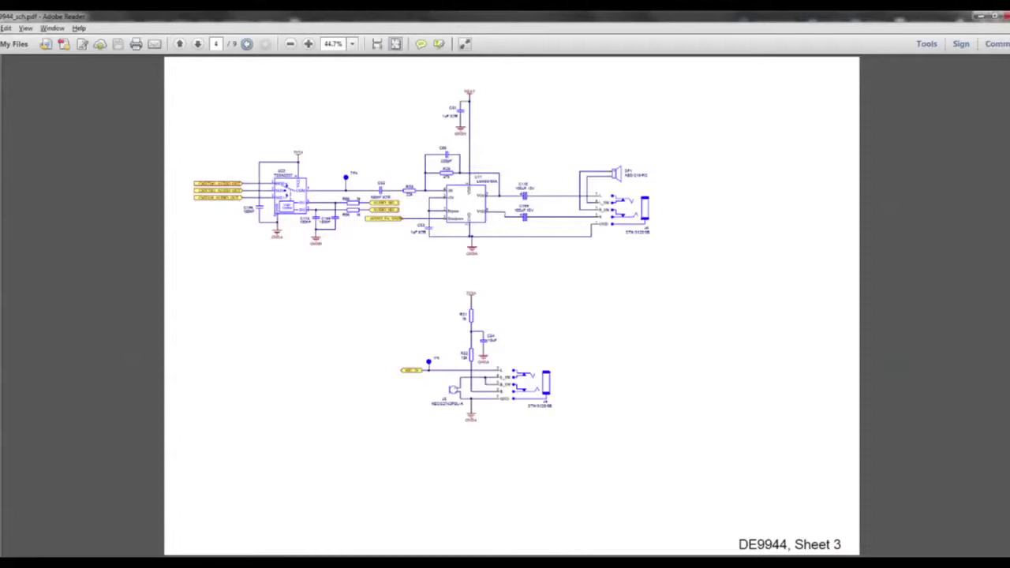